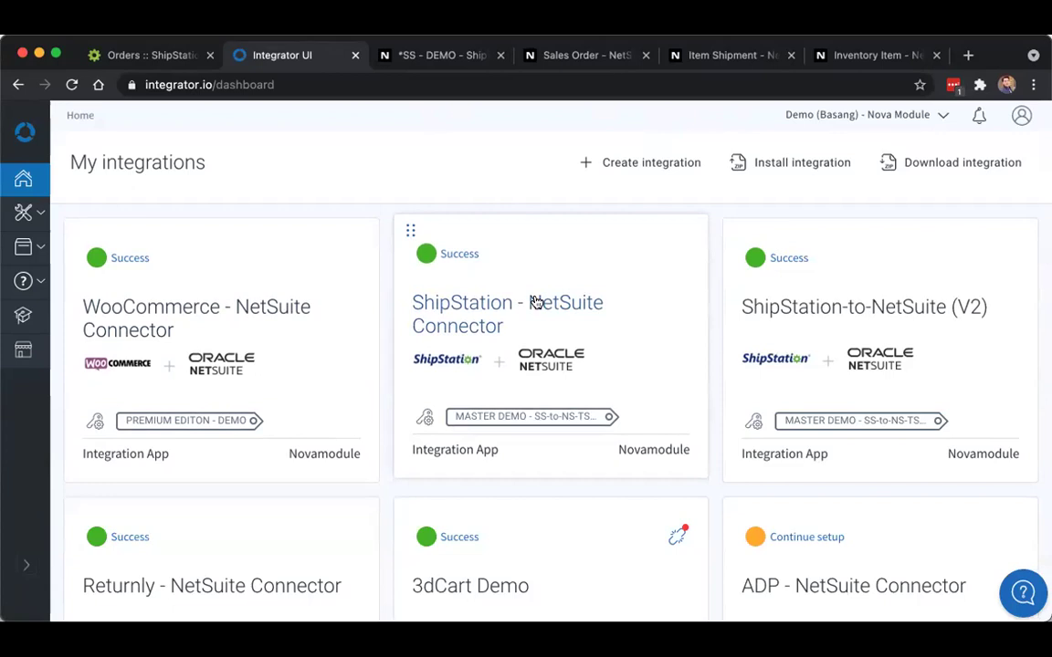
Step: Show the connector's Order flows, then NetSuite sales order SLS00003171 and the SS - DEMO export search results
{"action": "left_click", "coordinate": [537, 302]}
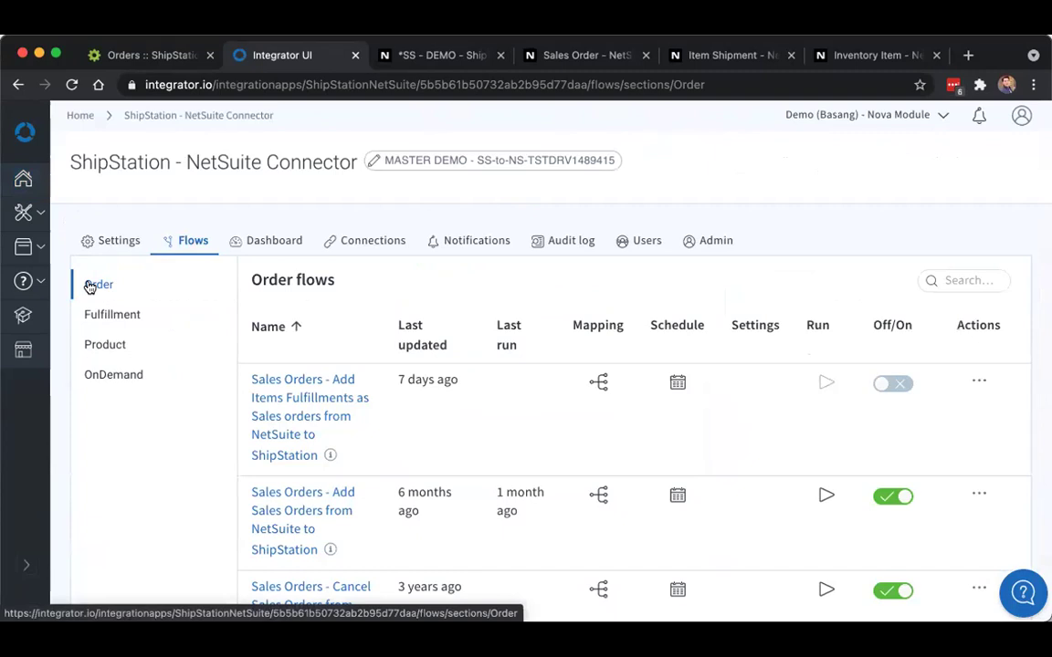
{"action": "left_click", "coordinate": [581, 56]}
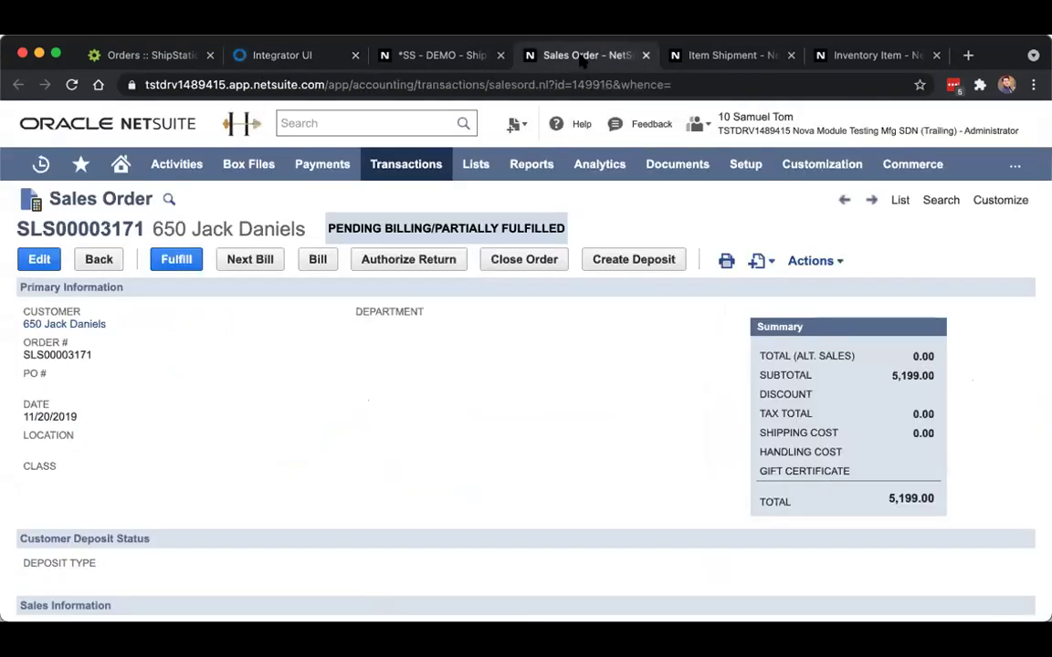
{"action": "left_click", "coordinate": [408, 64]}
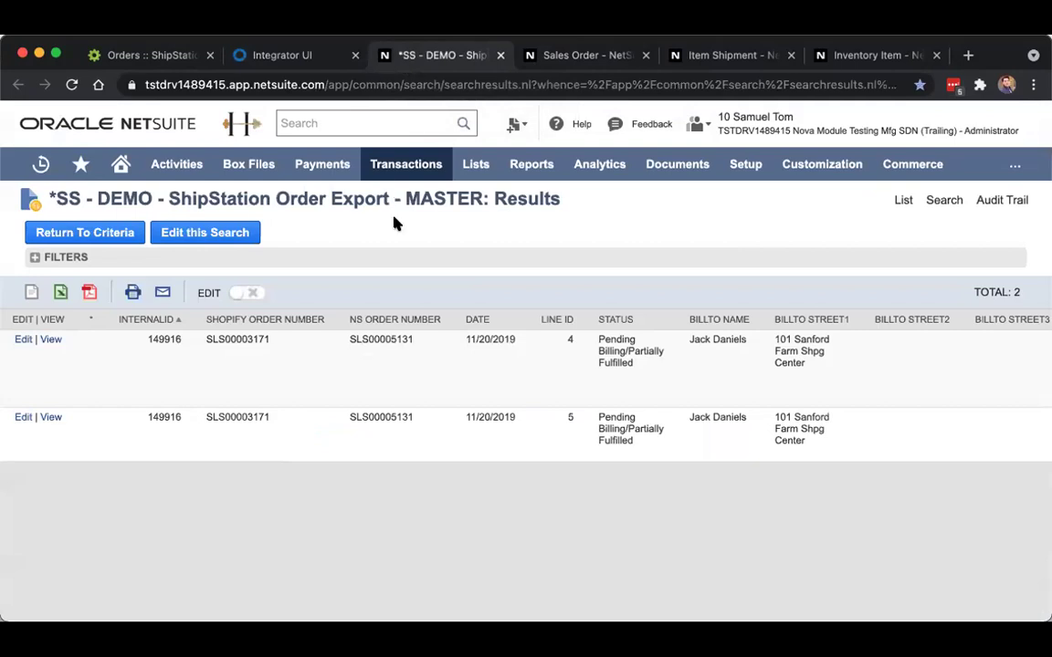
Step: Review order SLS00003171's details among ShipStation's awaiting-shipment orders
{"action": "left_click", "coordinate": [145, 57]}
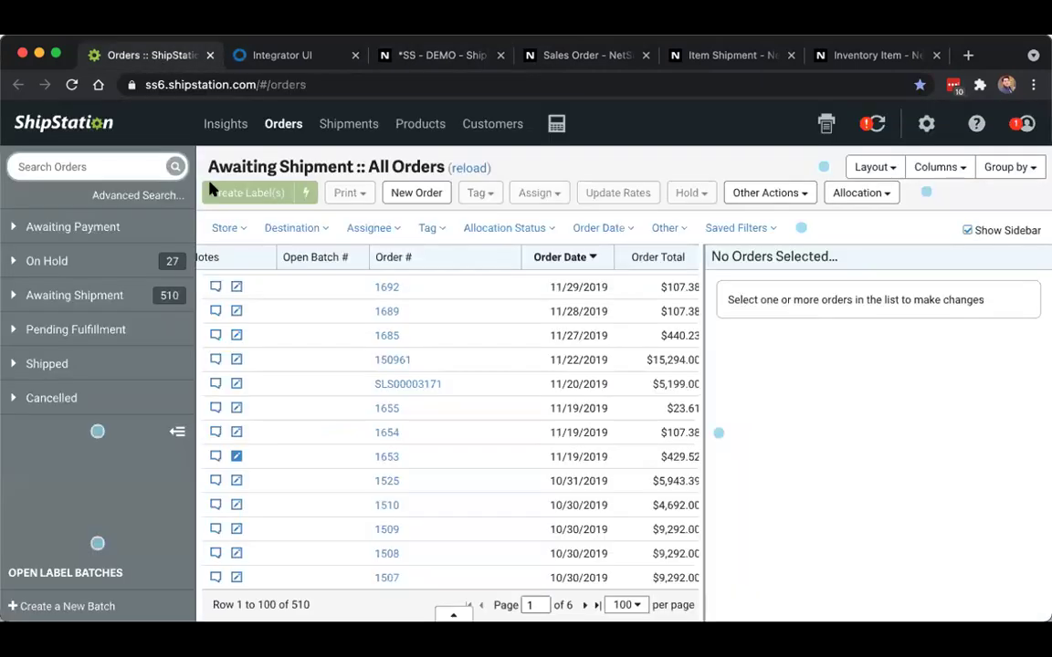
{"action": "left_click", "coordinate": [416, 383]}
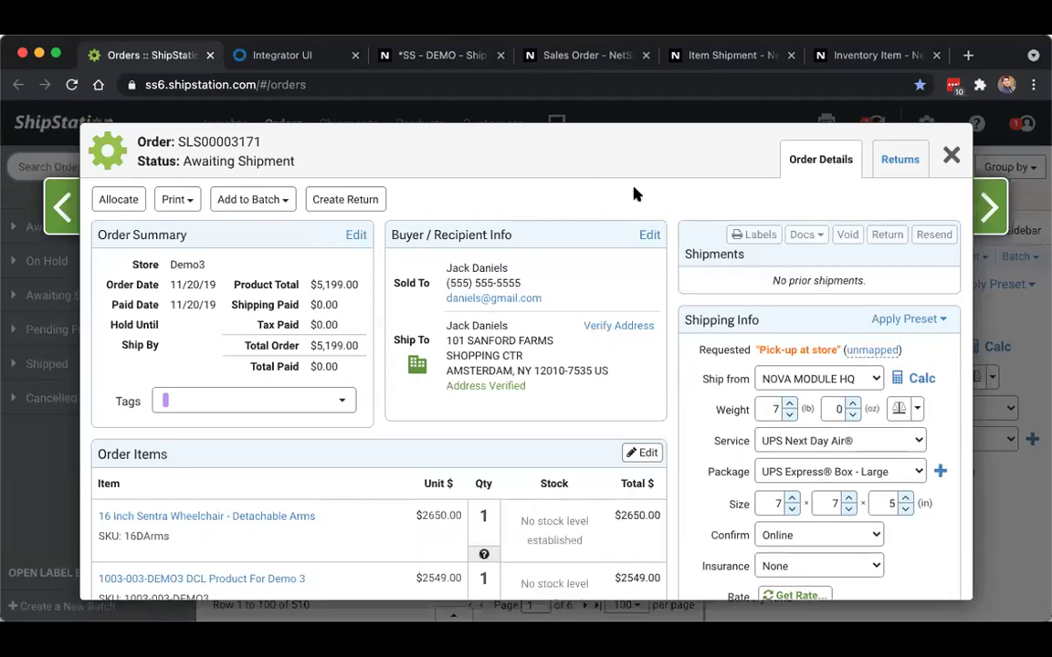
{"action": "scroll", "coordinate": [689, 415], "scroll_direction": "down", "scroll_amount": 2}
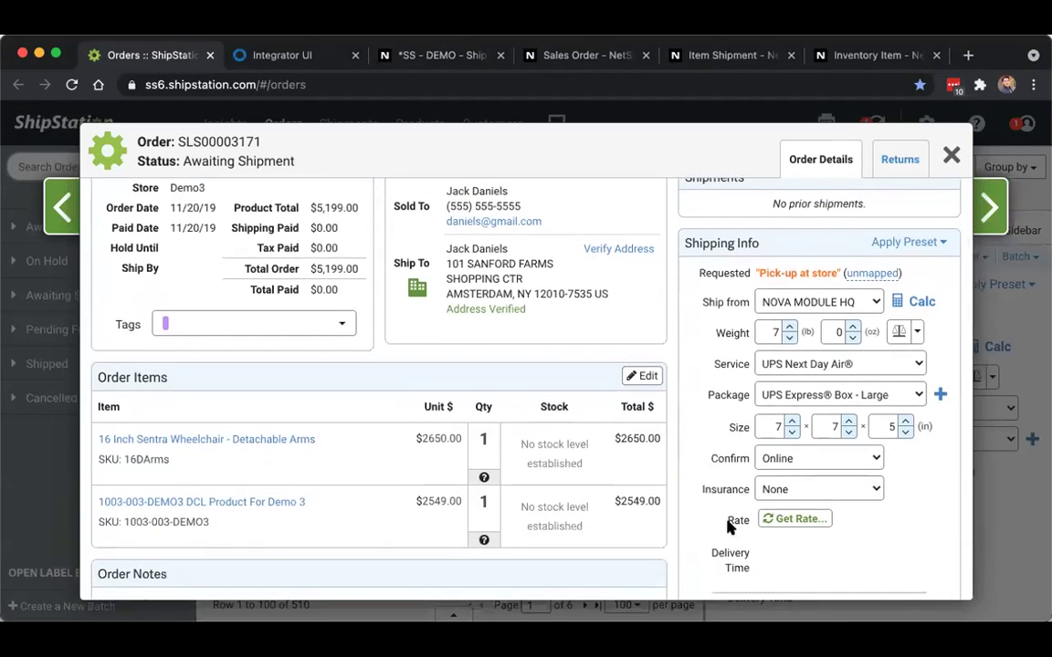
{"action": "scroll", "coordinate": [729, 527], "scroll_direction": "down", "scroll_amount": 3}
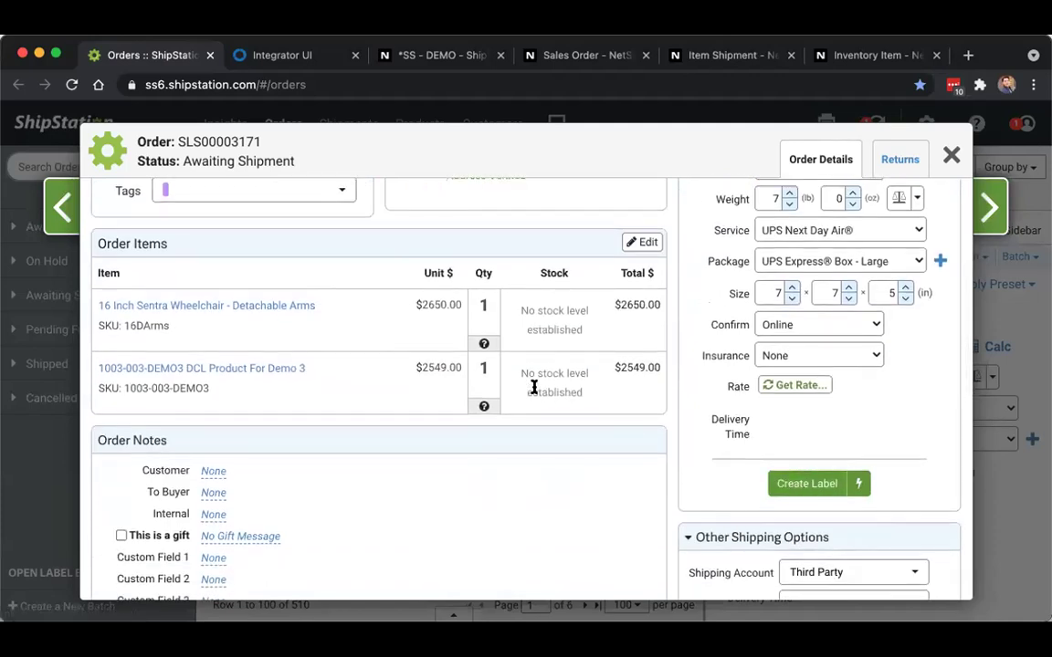
{"action": "scroll", "coordinate": [534, 387], "scroll_direction": "up", "scroll_amount": 5}
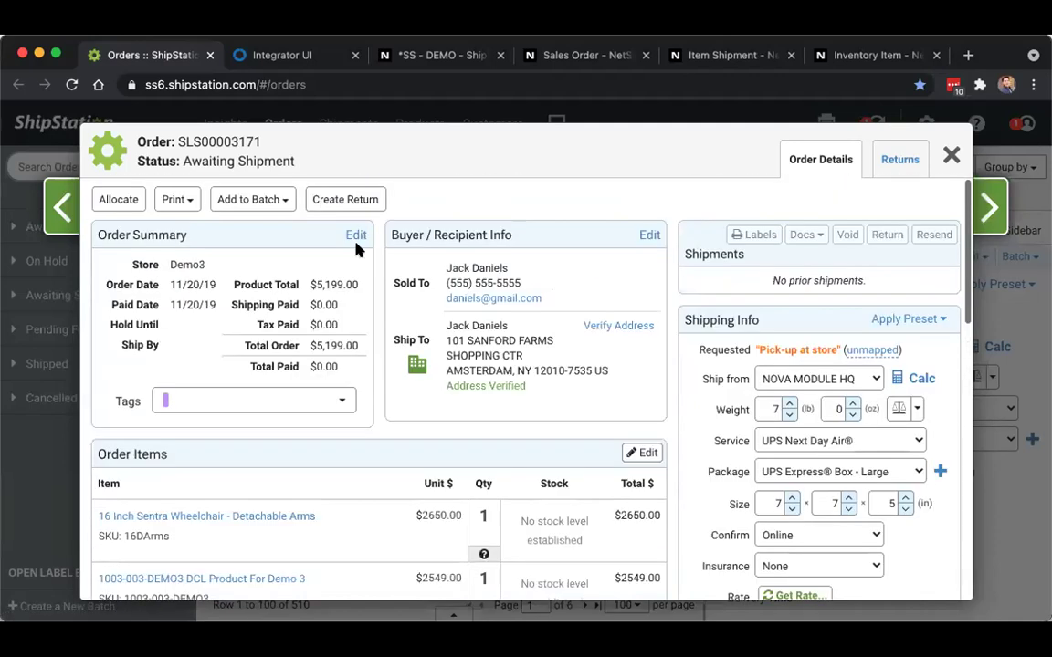
Step: Show the connector's Fulfillment flows and NetSuite item shipment SHI00005262
{"action": "left_click", "coordinate": [279, 56]}
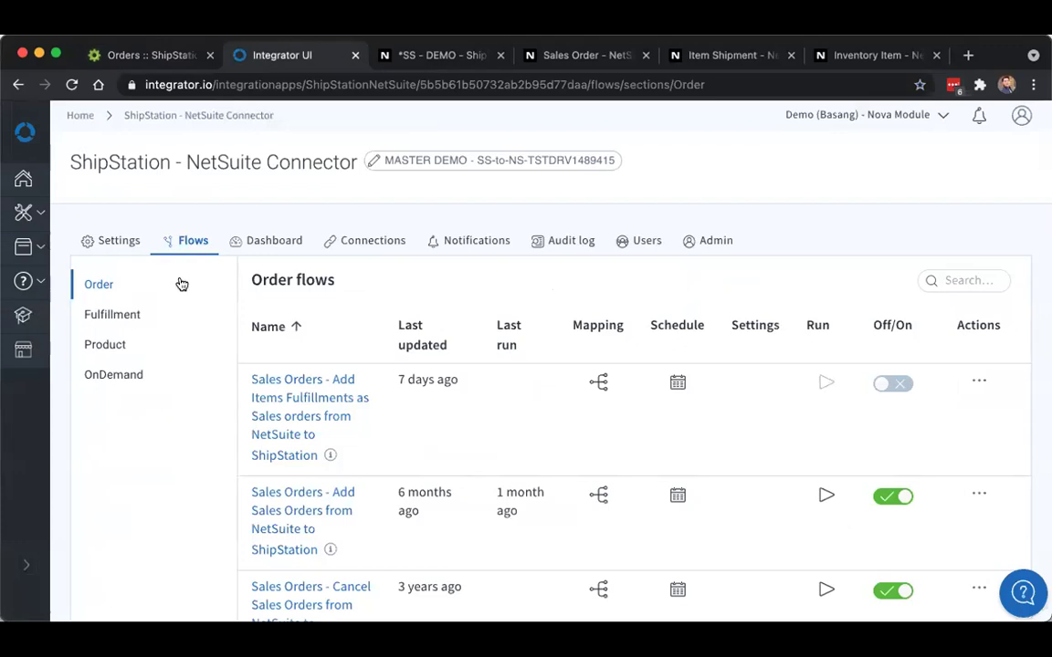
{"action": "left_click", "coordinate": [134, 317]}
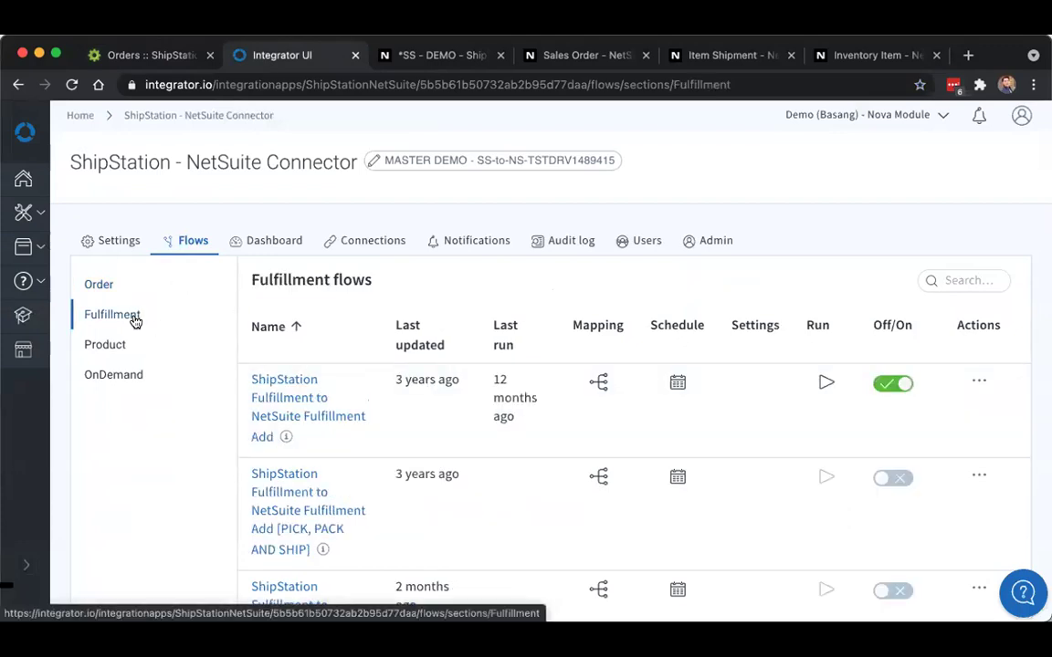
{"action": "left_click", "coordinate": [711, 59]}
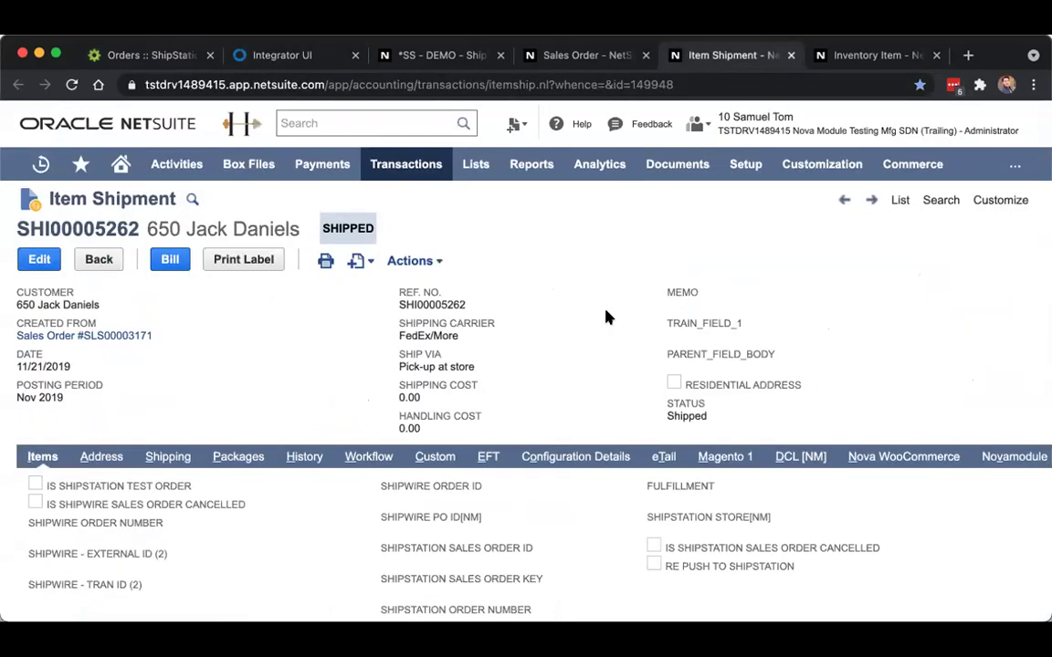
Step: Check the shipment's package weight and tracking, then its ShipStation carrier UPS, service USPS Priority and tracking URL
{"action": "left_click", "coordinate": [237, 457]}
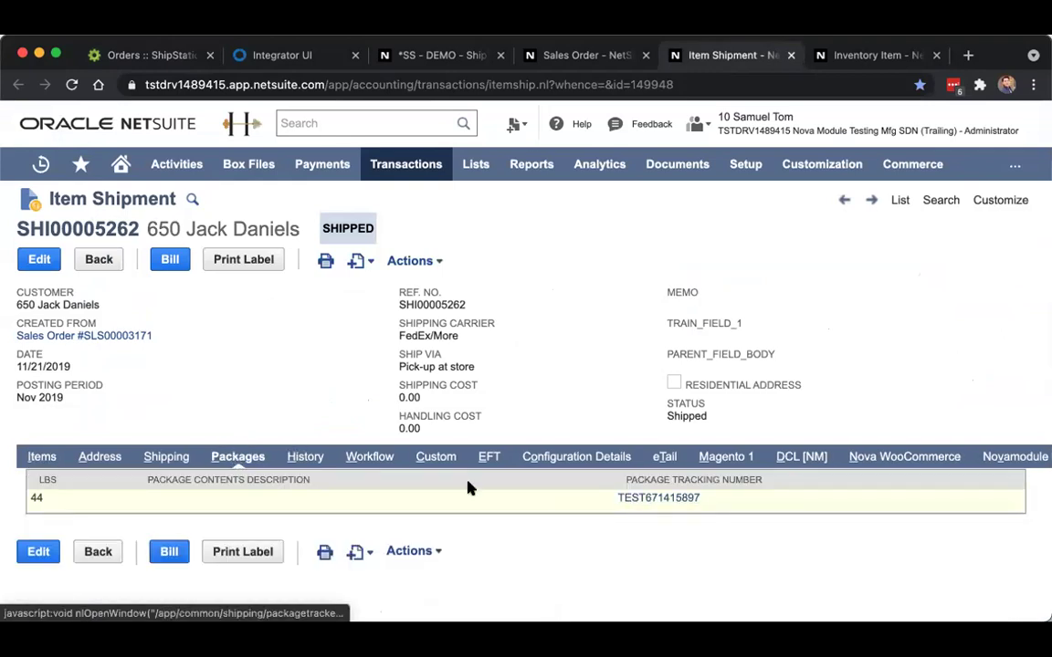
{"action": "left_click", "coordinate": [167, 457]}
{"action": "scroll", "coordinate": [708, 582], "scroll_direction": "down", "scroll_amount": 1}
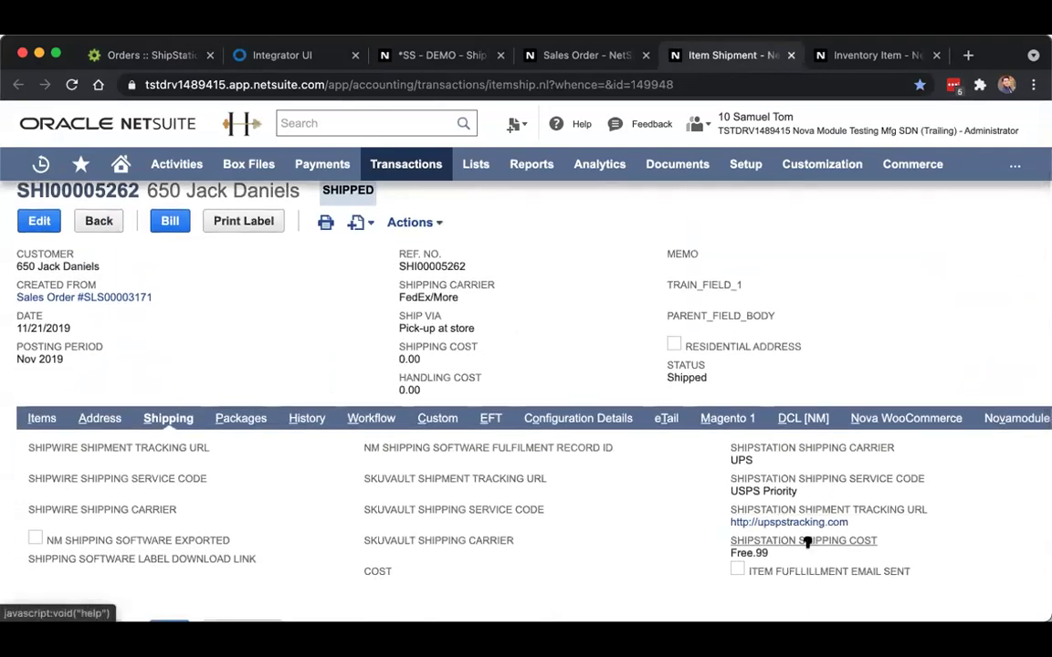
{"action": "scroll", "coordinate": [580, 308], "scroll_direction": "up", "scroll_amount": 1}
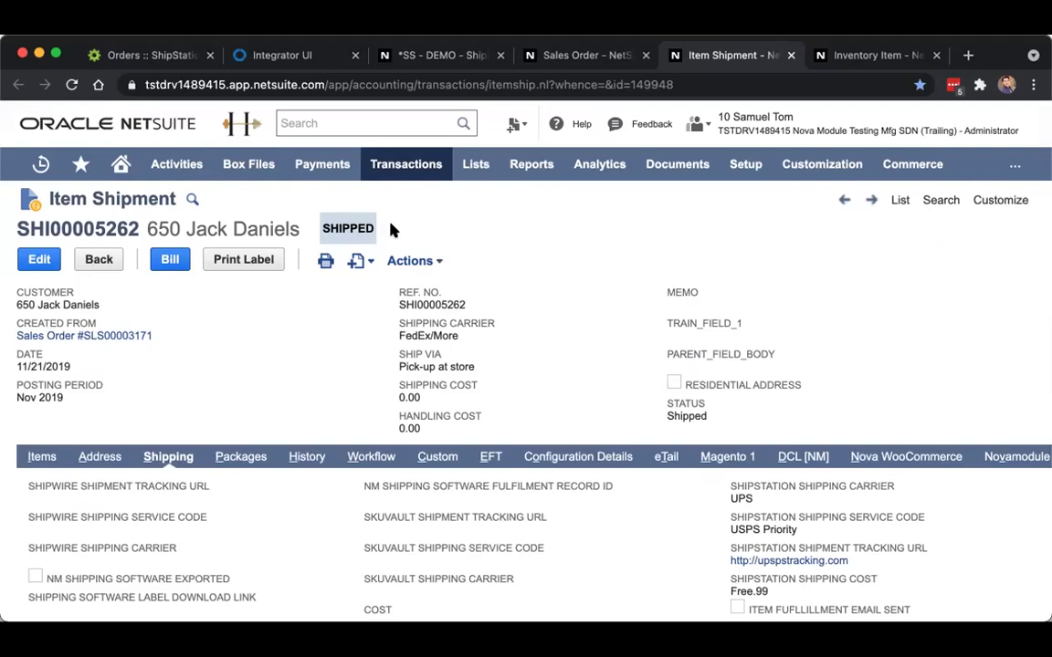
Step: Revisit order SLS00003171 and item shipment SHI00005262, then list the connector's two Product flows
{"action": "left_click", "coordinate": [146, 57]}
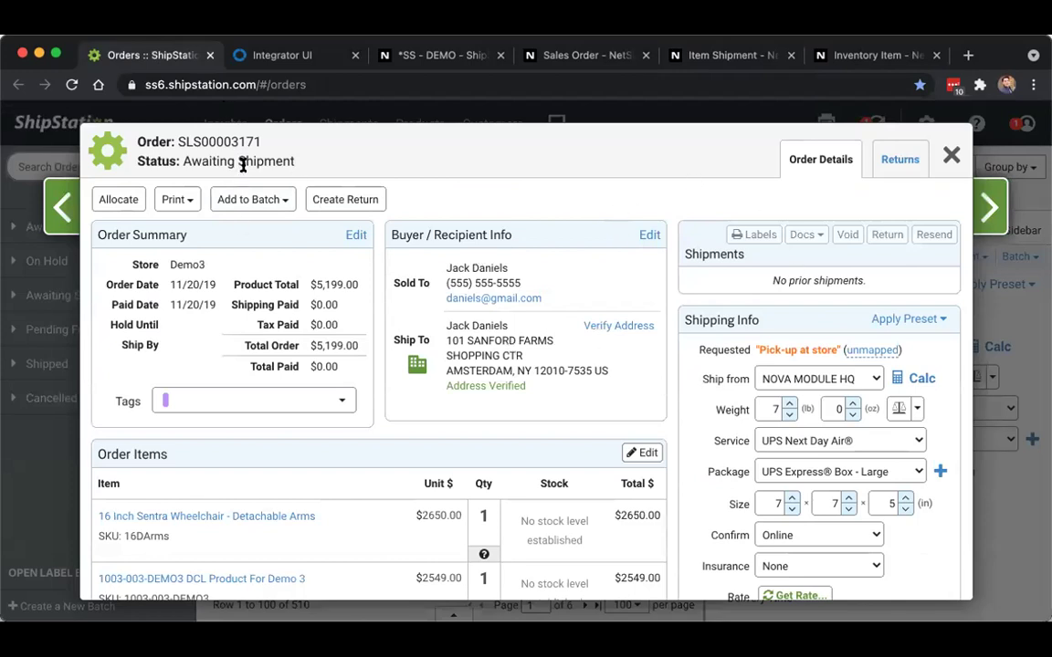
{"action": "left_click", "coordinate": [229, 58]}
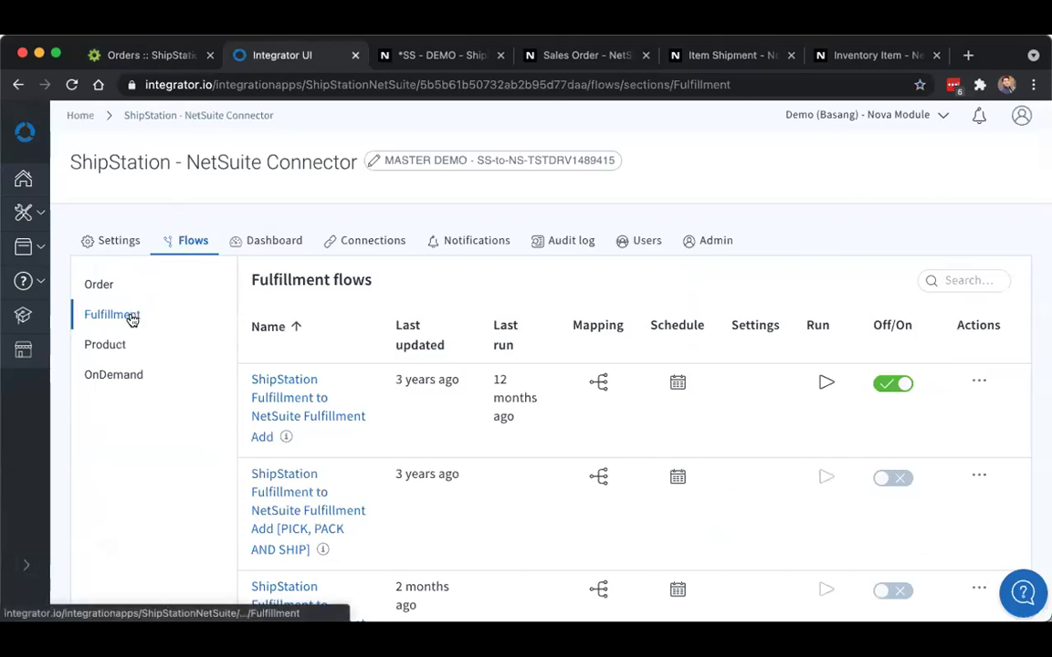
{"action": "left_click", "coordinate": [705, 57]}
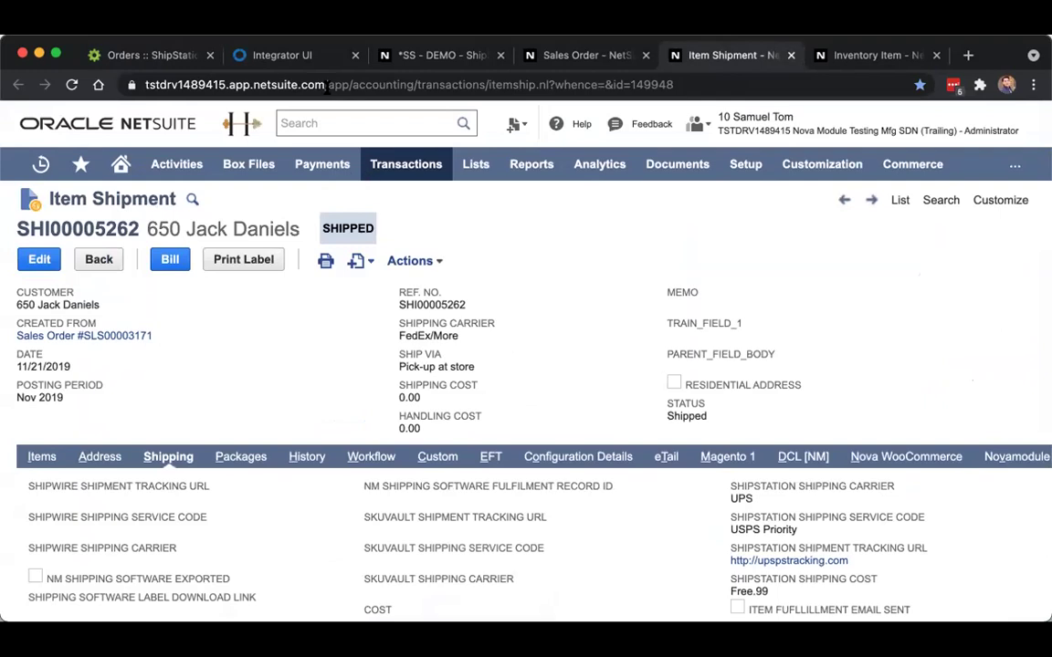
{"action": "left_click", "coordinate": [309, 60]}
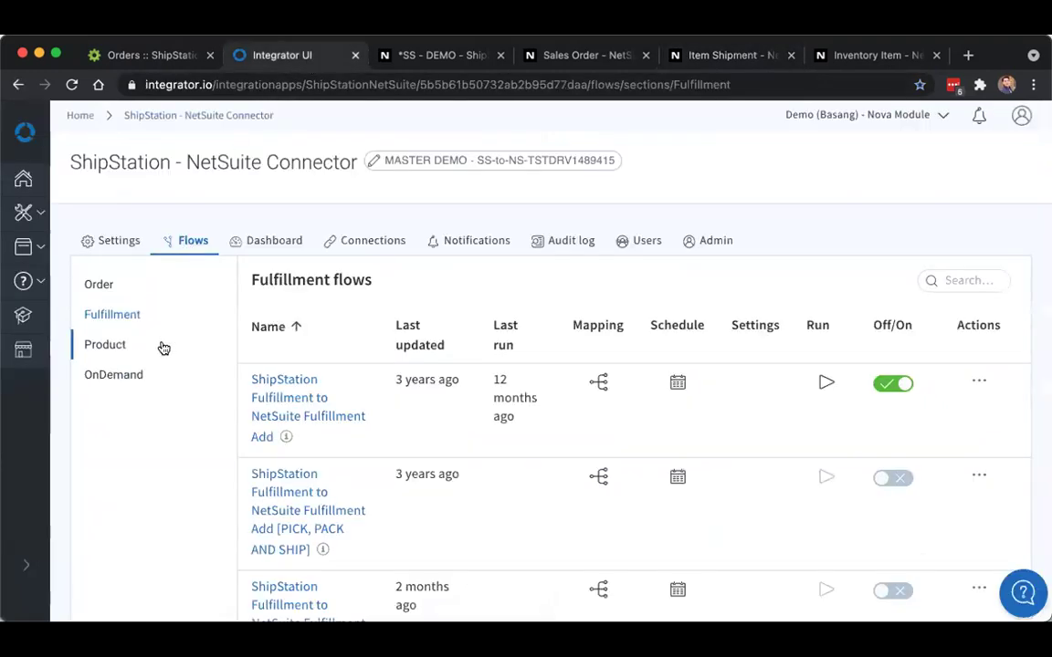
{"action": "left_click", "coordinate": [122, 345]}
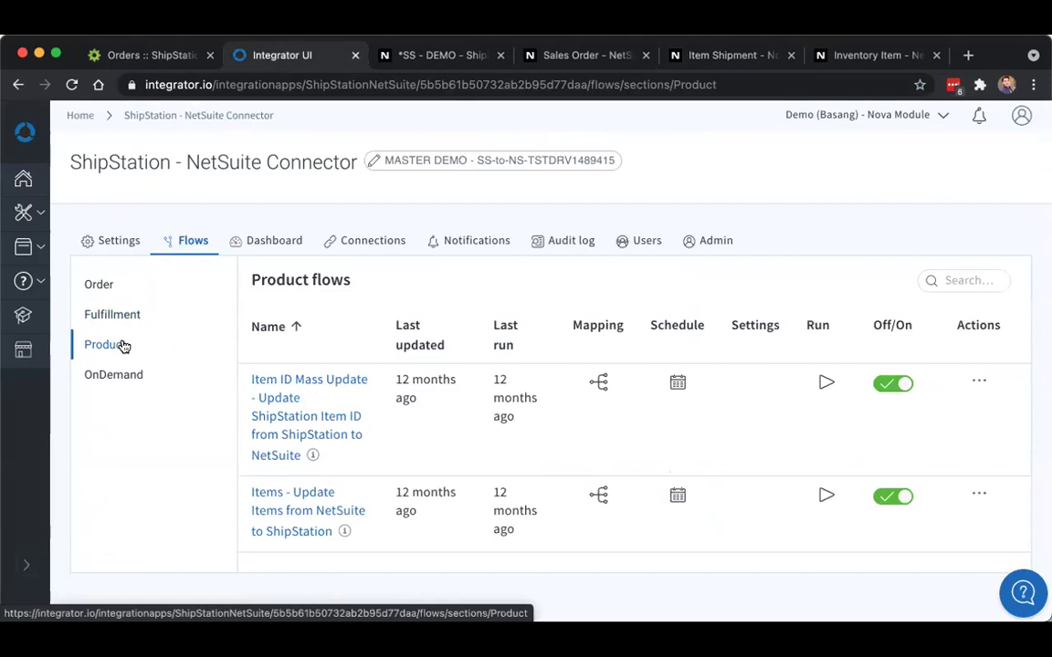
Step: Open the 16 Inch Sentra Wheelchair (SKU 16DArms) product and view its 7×7×7 shipping defaults and empty customs declarations
{"action": "left_click", "coordinate": [145, 55]}
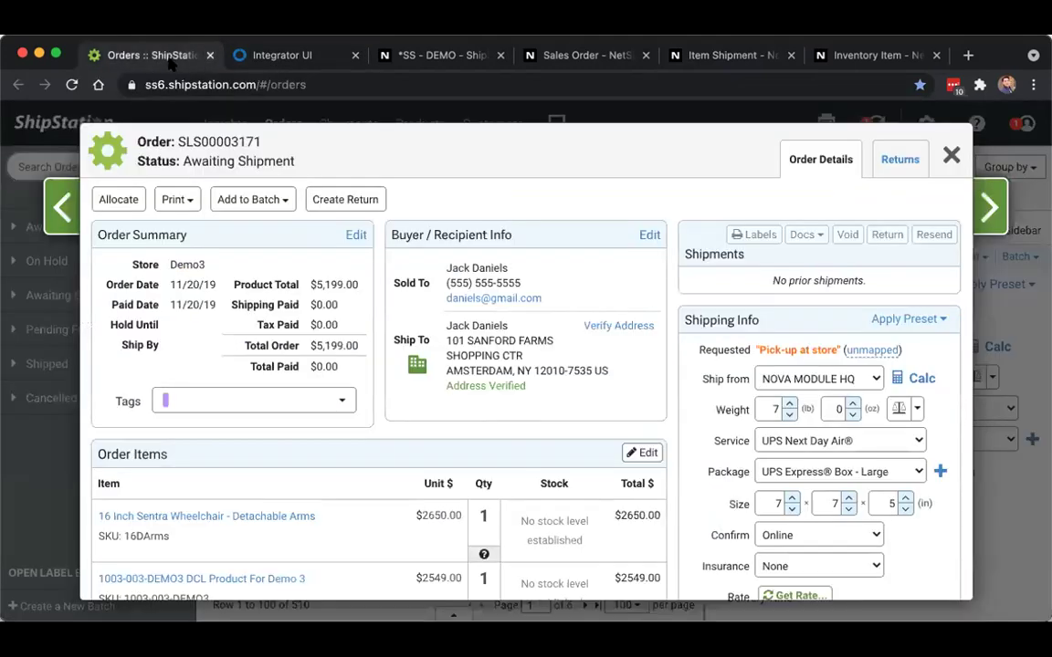
{"action": "scroll", "coordinate": [252, 467], "scroll_direction": "down", "scroll_amount": 1}
{"action": "left_click", "coordinate": [252, 468]}
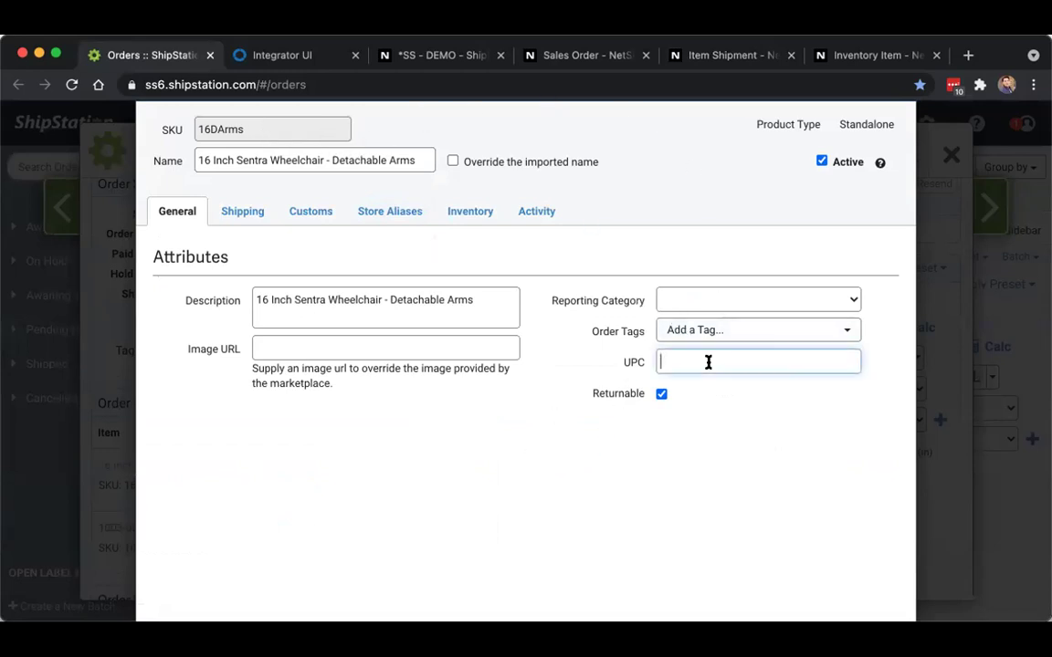
{"action": "left_click", "coordinate": [260, 215]}
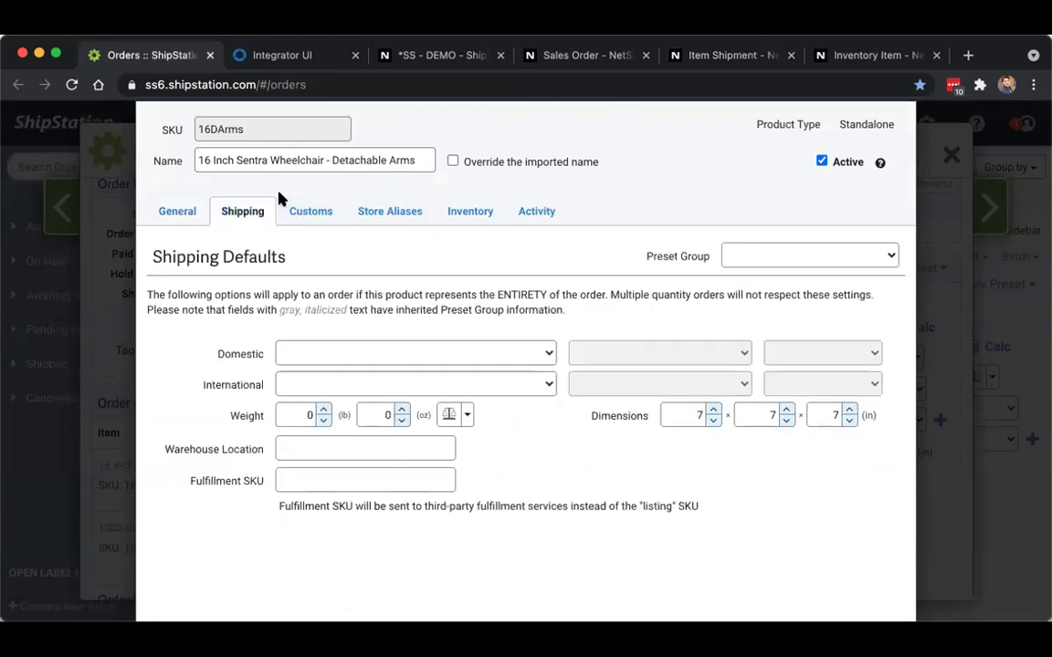
{"action": "left_click", "coordinate": [304, 215]}
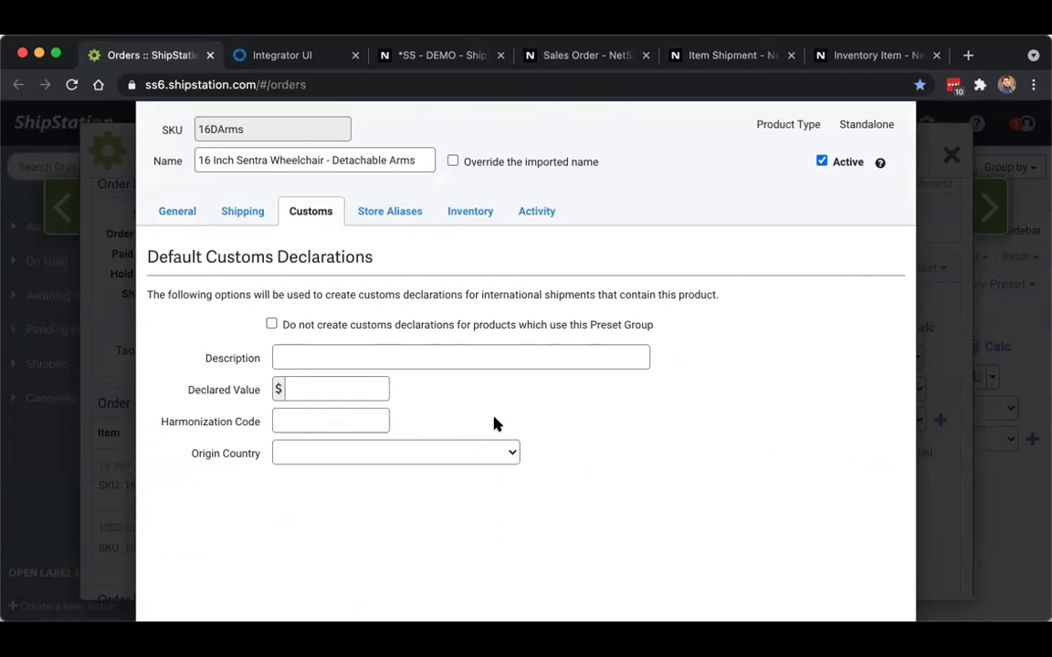
{"action": "scroll", "coordinate": [494, 424], "scroll_direction": "down", "scroll_amount": 1}
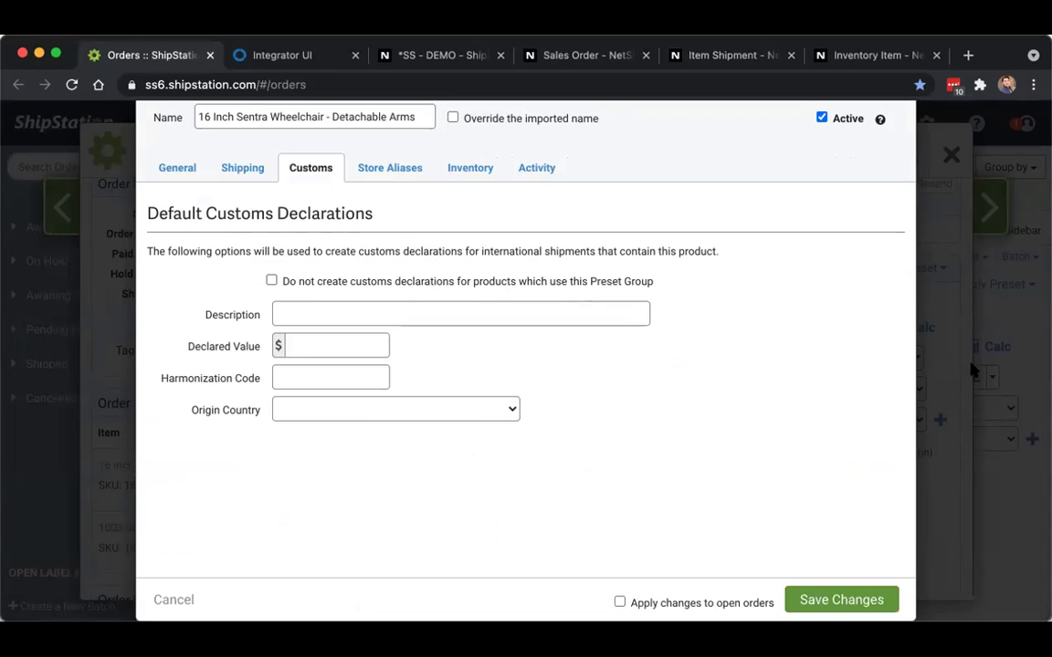
Step: List the Order flows down to the sales order add and cancel flows and their on/off states
{"action": "left_click", "coordinate": [308, 64]}
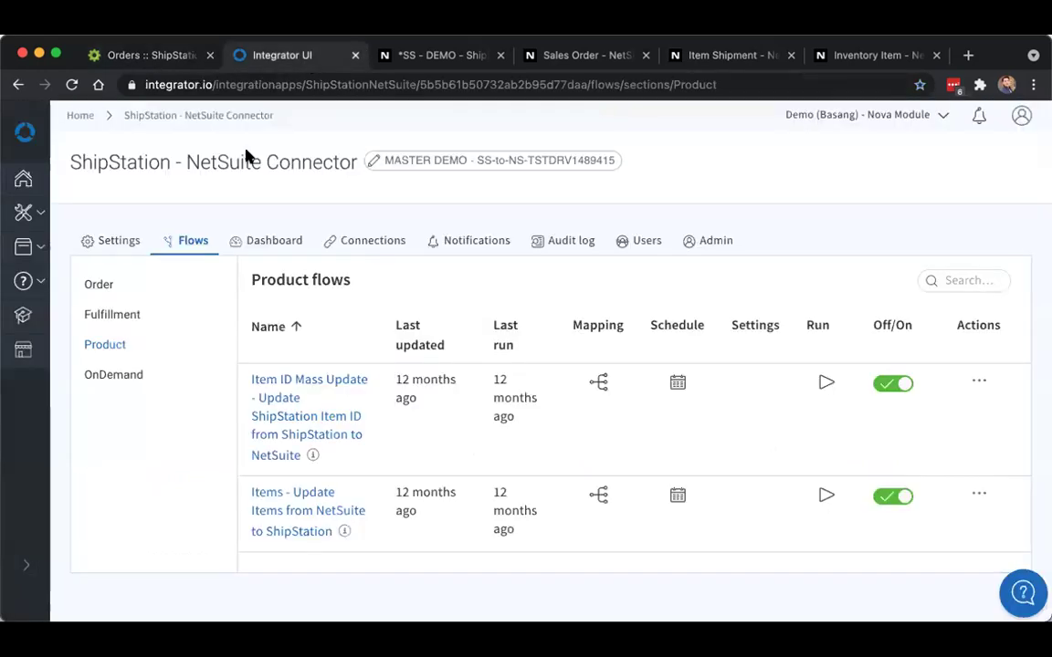
{"action": "left_click", "coordinate": [99, 284]}
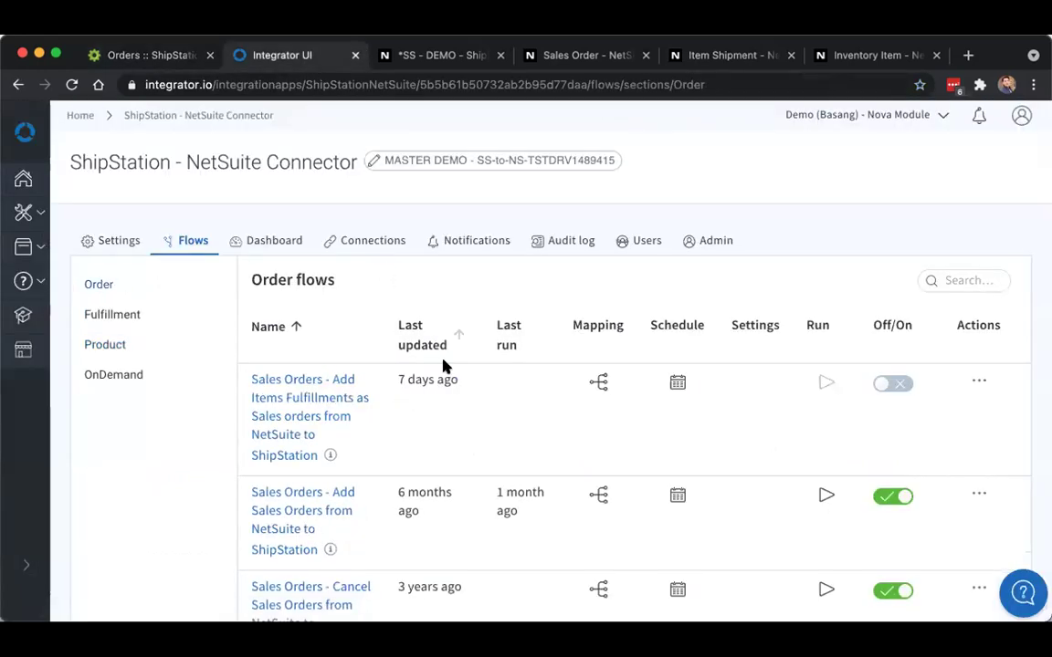
{"action": "scroll", "coordinate": [464, 418], "scroll_direction": "down", "scroll_amount": 3}
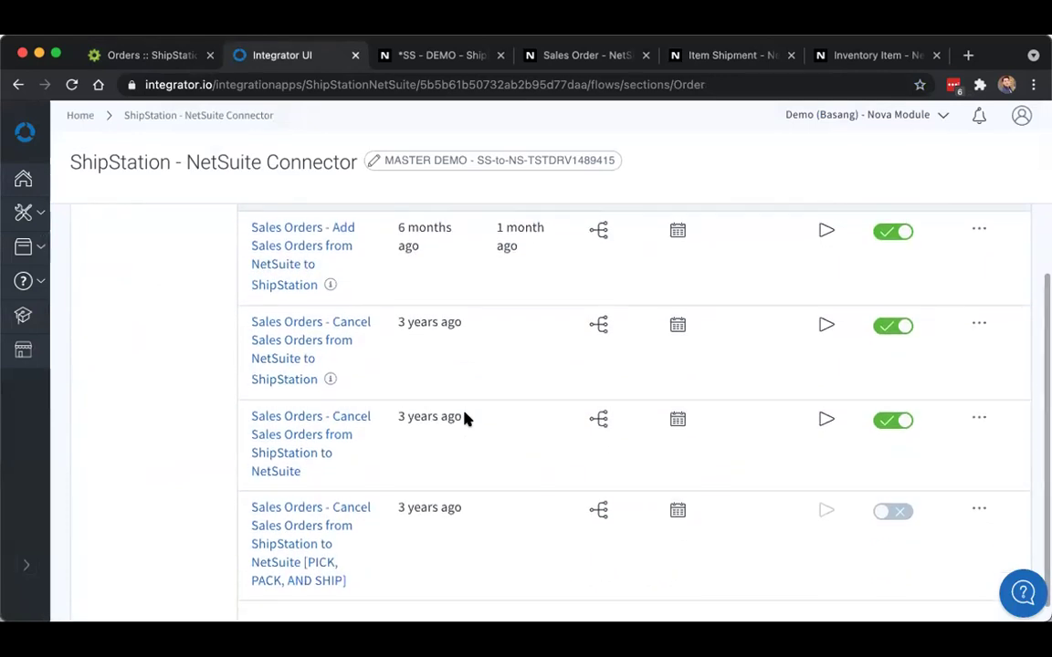
{"action": "scroll", "coordinate": [465, 418], "scroll_direction": "down", "scroll_amount": 1}
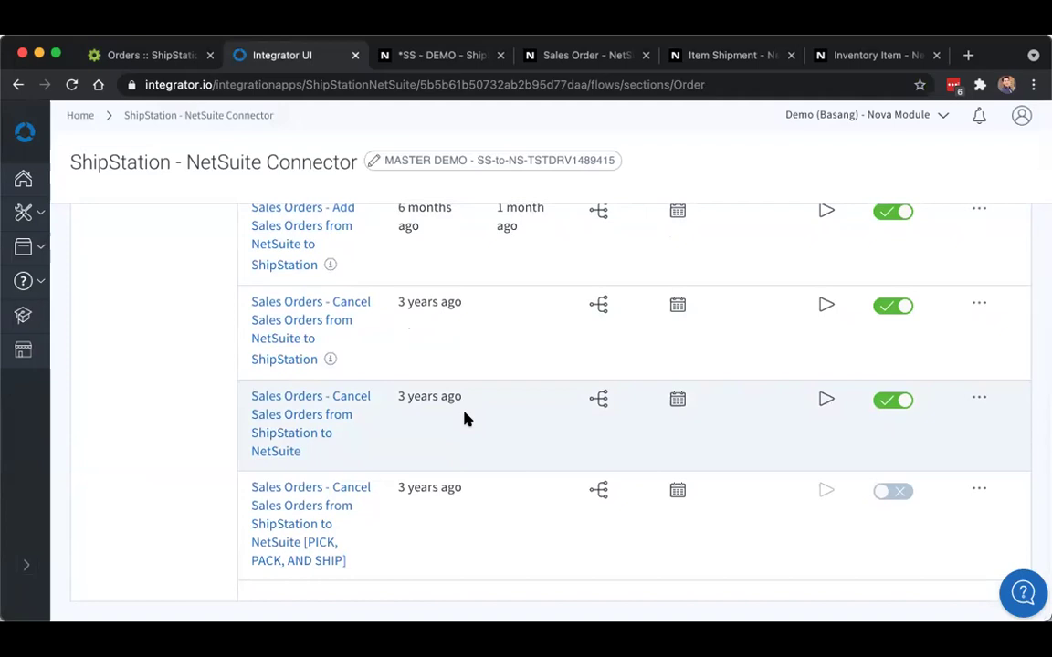
Step: Cancel the product dialog unsaved and compare order SLS00003171 in NetSuite and ShipStation, still Awaiting Shipment
{"action": "left_click", "coordinate": [590, 62]}
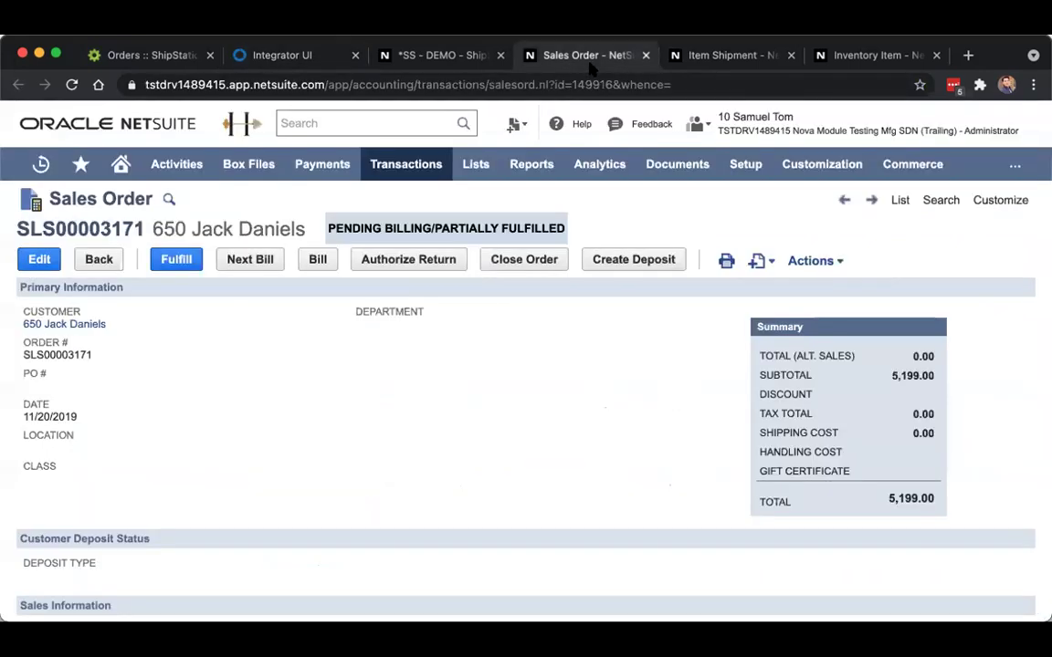
{"action": "left_click", "coordinate": [146, 55]}
{"action": "scroll", "coordinate": [770, 225], "scroll_direction": "down", "scroll_amount": 1}
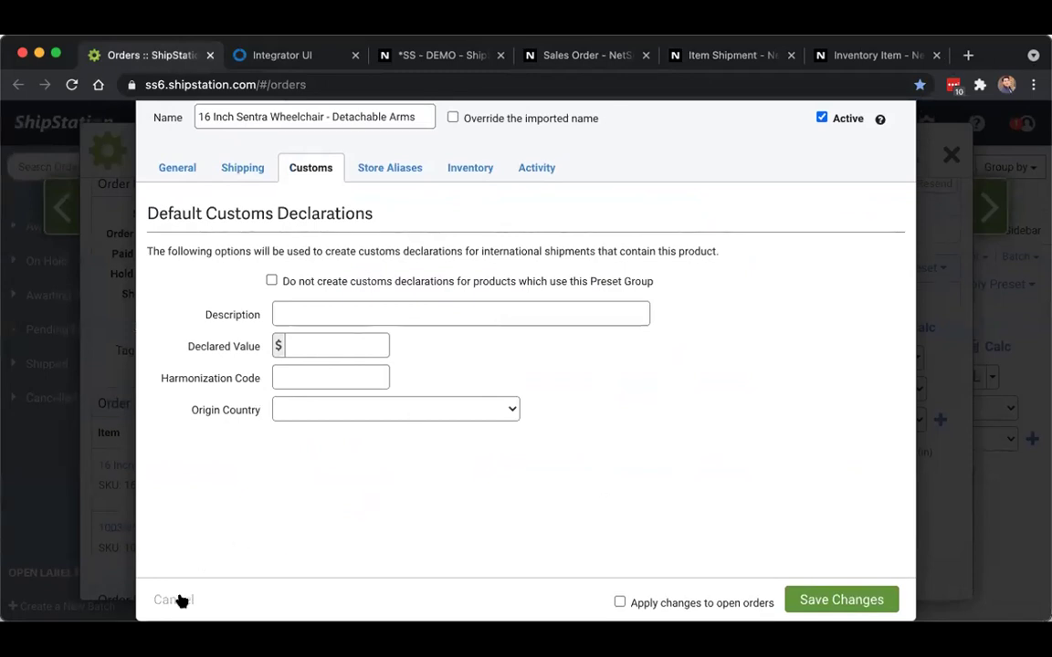
{"action": "left_click", "coordinate": [174, 600]}
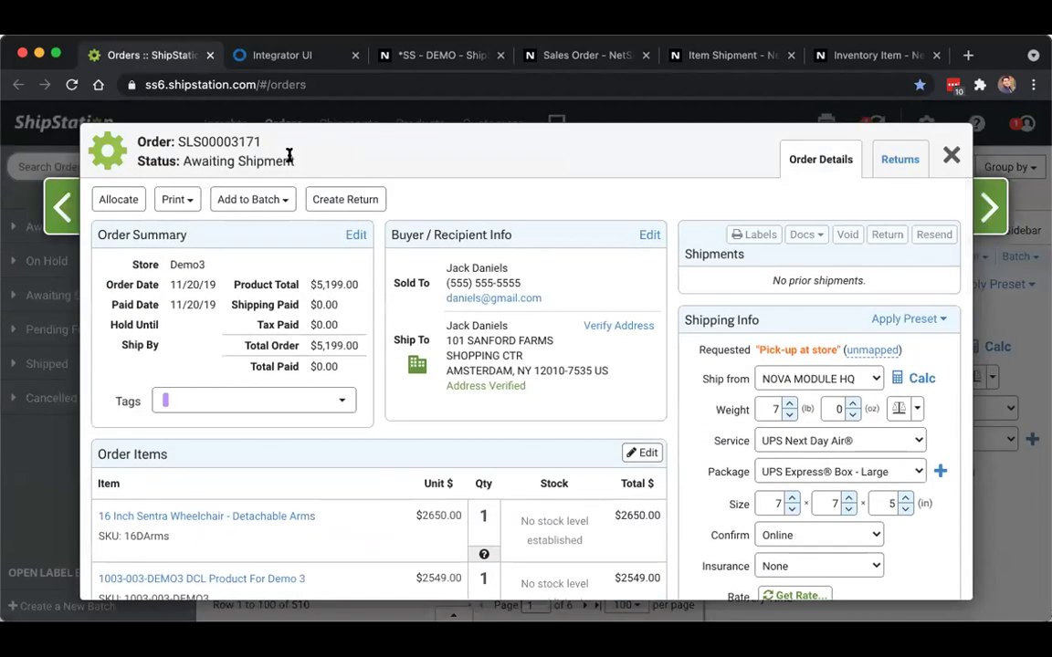
{"action": "left_click", "coordinate": [592, 54]}
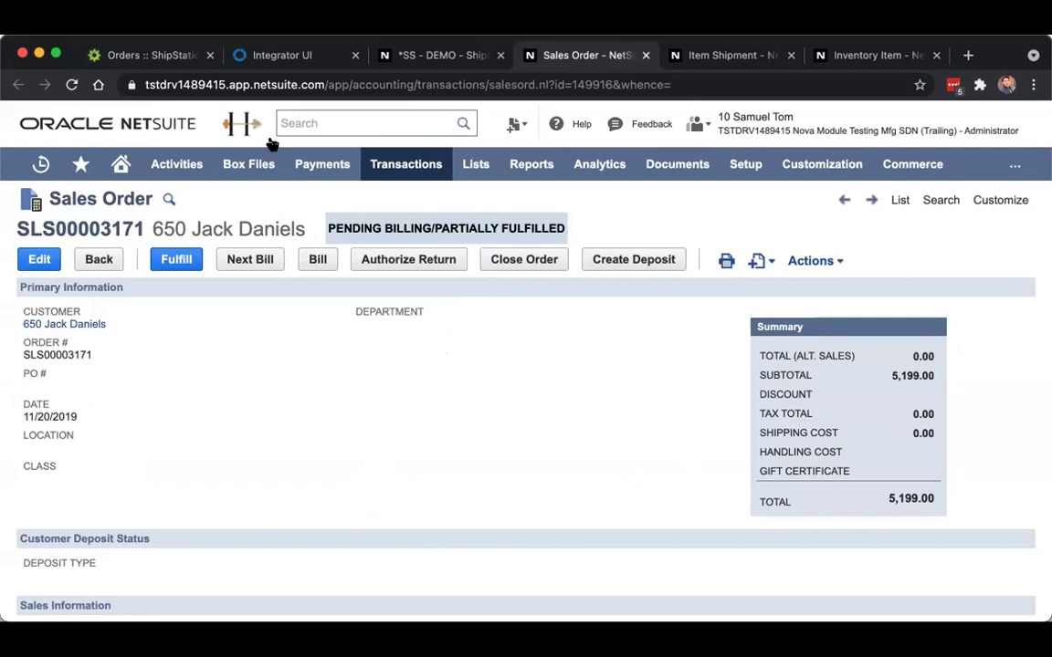
{"action": "left_click", "coordinate": [157, 52]}
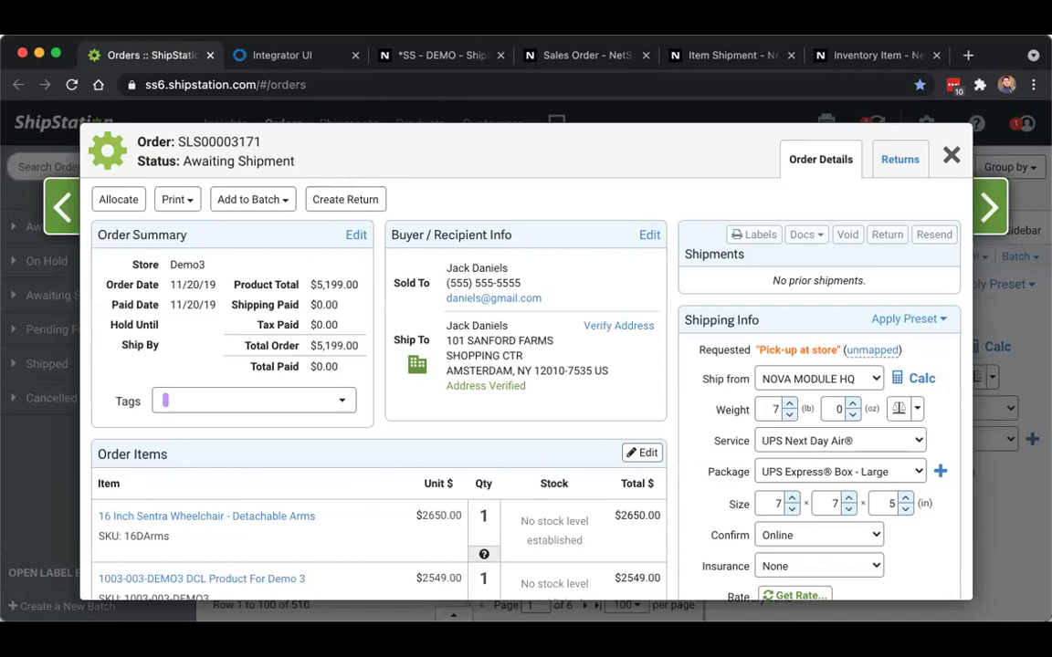
Step: Open the schedule of the first Order flow, Add Items Fulfillments, currently a 5-minute cron
{"action": "left_click", "coordinate": [282, 55]}
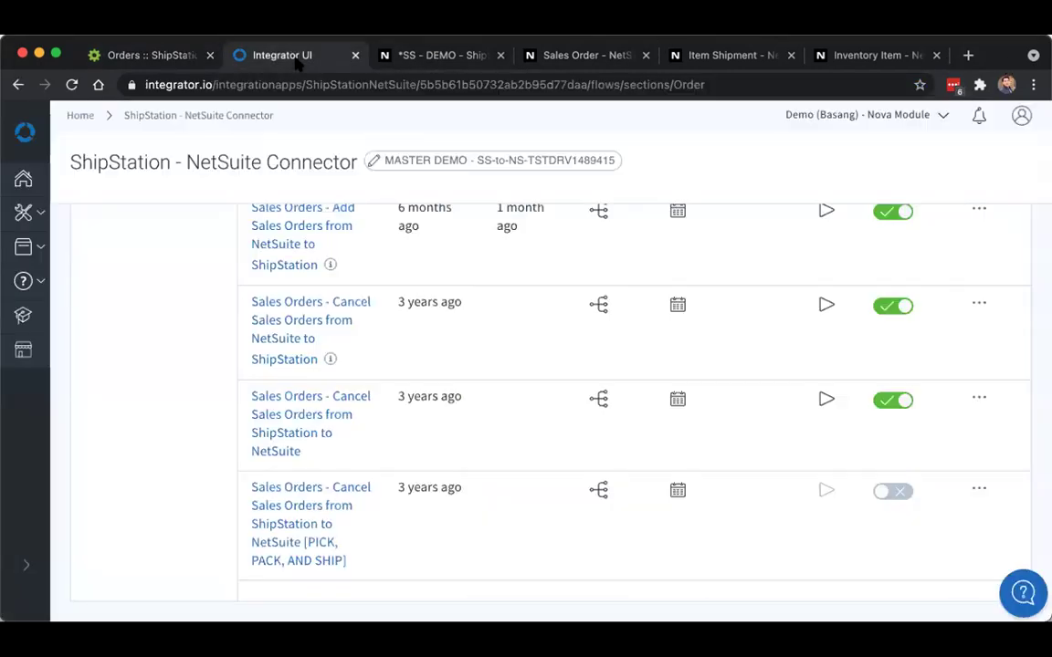
{"action": "scroll", "coordinate": [211, 325], "scroll_direction": "up", "scroll_amount": 5}
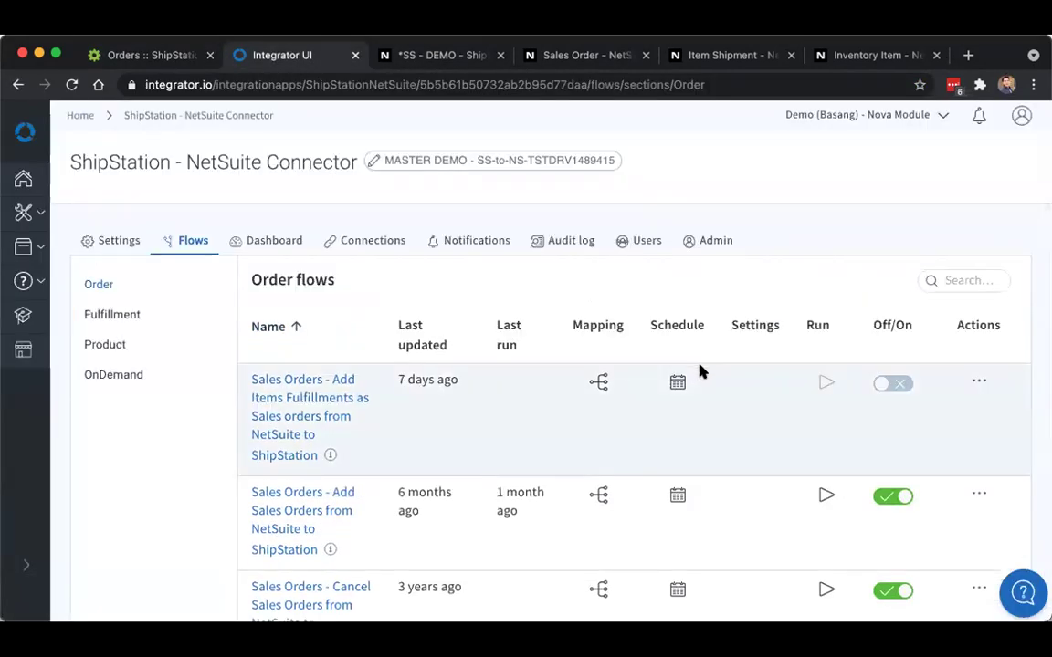
{"action": "left_click", "coordinate": [678, 382]}
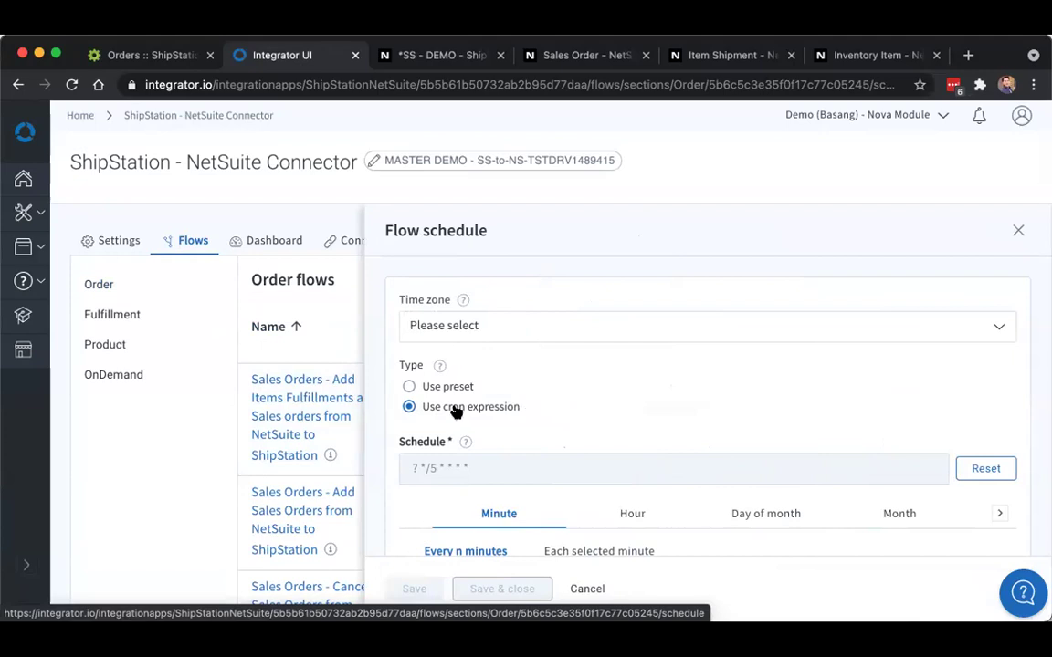
Step: Replace the 5-minute cron with Use preset, frequency Every two hours
{"action": "scroll", "coordinate": [634, 432], "scroll_direction": "down", "scroll_amount": 2}
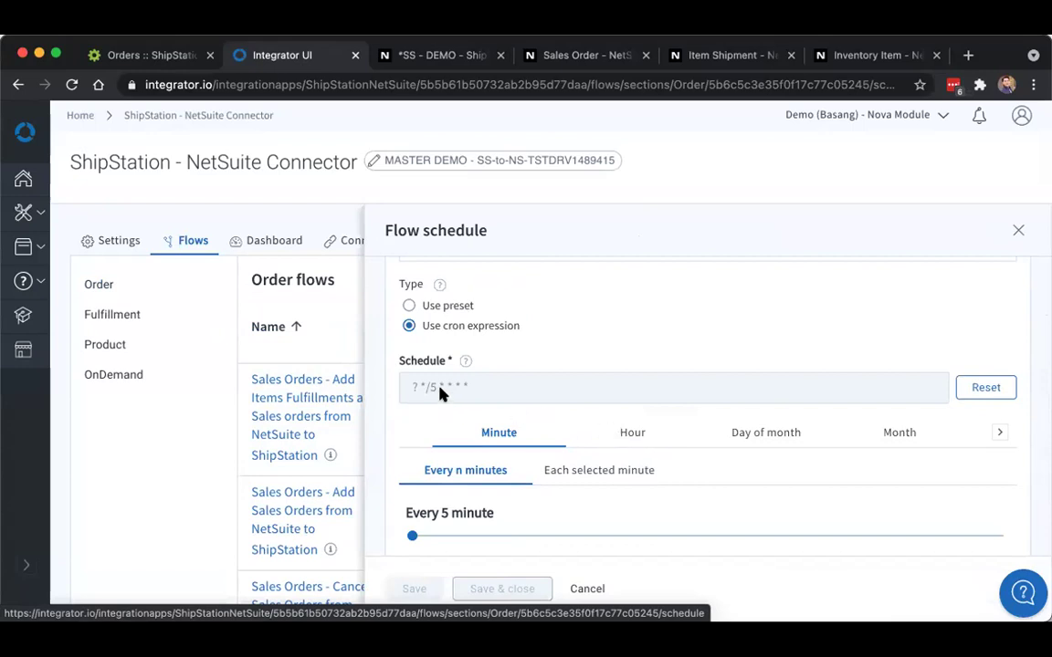
{"action": "left_click", "coordinate": [410, 304]}
{"action": "left_click", "coordinate": [499, 469]}
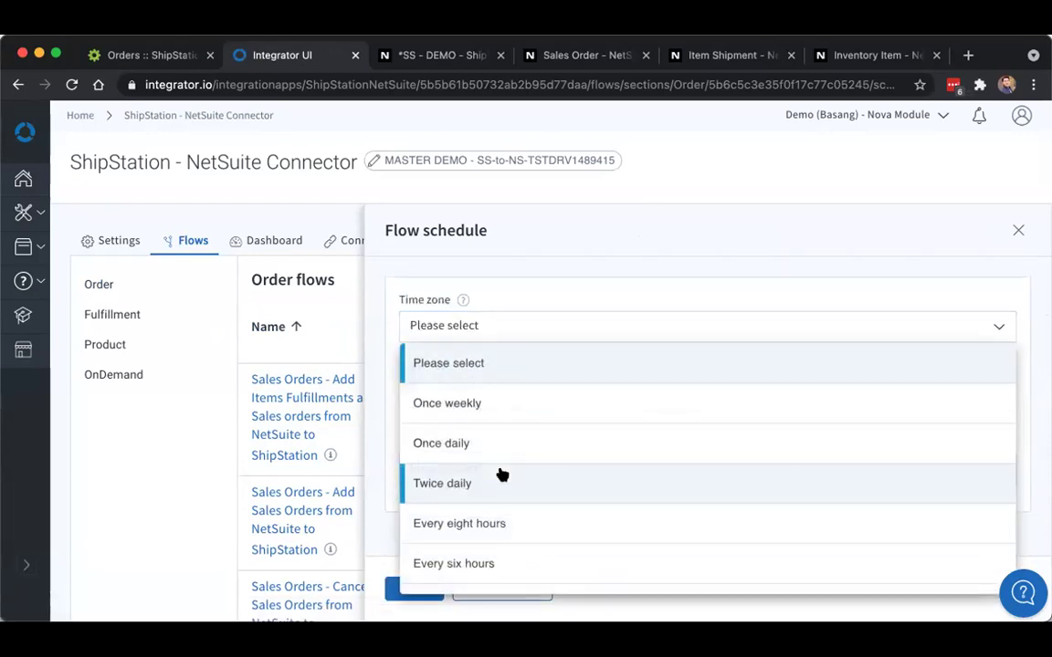
{"action": "left_click", "coordinate": [535, 448]}
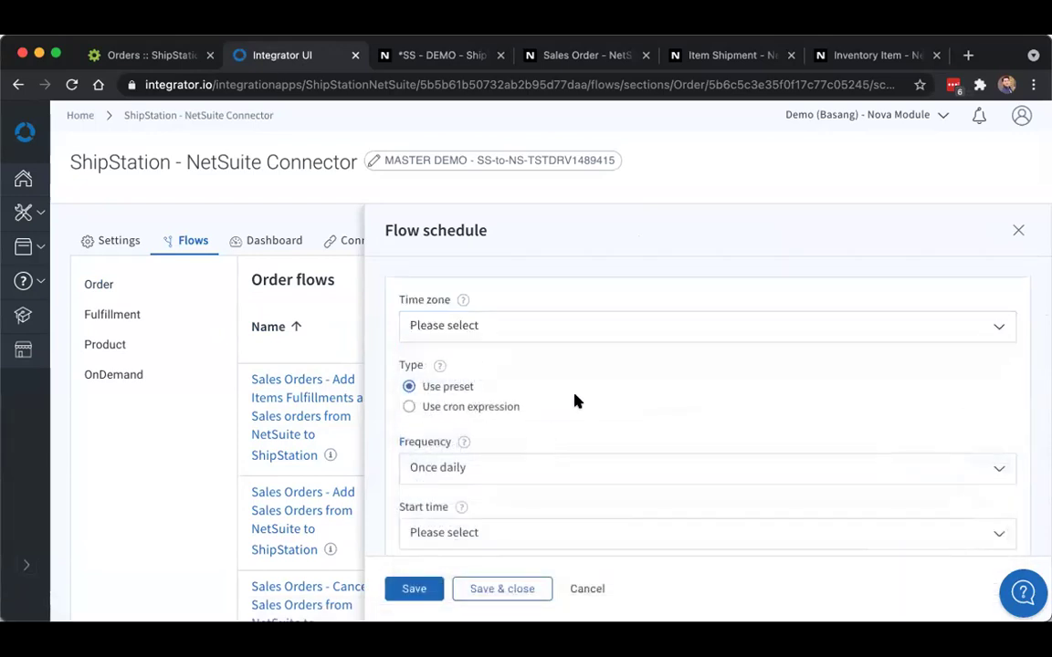
{"action": "left_click", "coordinate": [603, 475]}
{"action": "scroll", "coordinate": [606, 476], "scroll_direction": "down", "scroll_amount": 3}
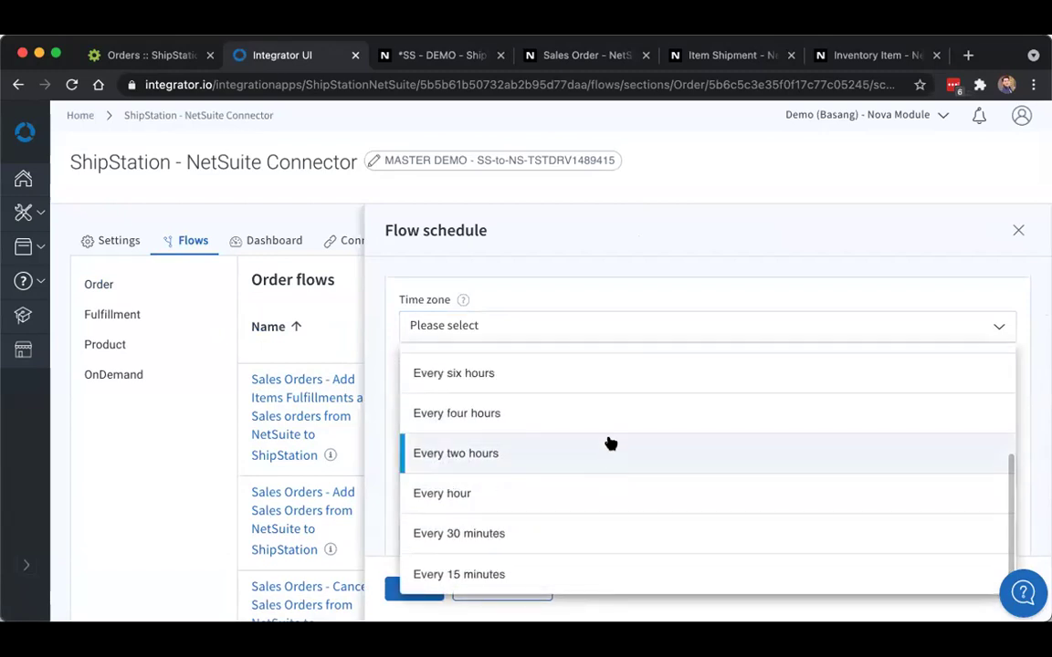
{"action": "left_click", "coordinate": [608, 446]}
{"action": "scroll", "coordinate": [665, 404], "scroll_direction": "down", "scroll_amount": 4}
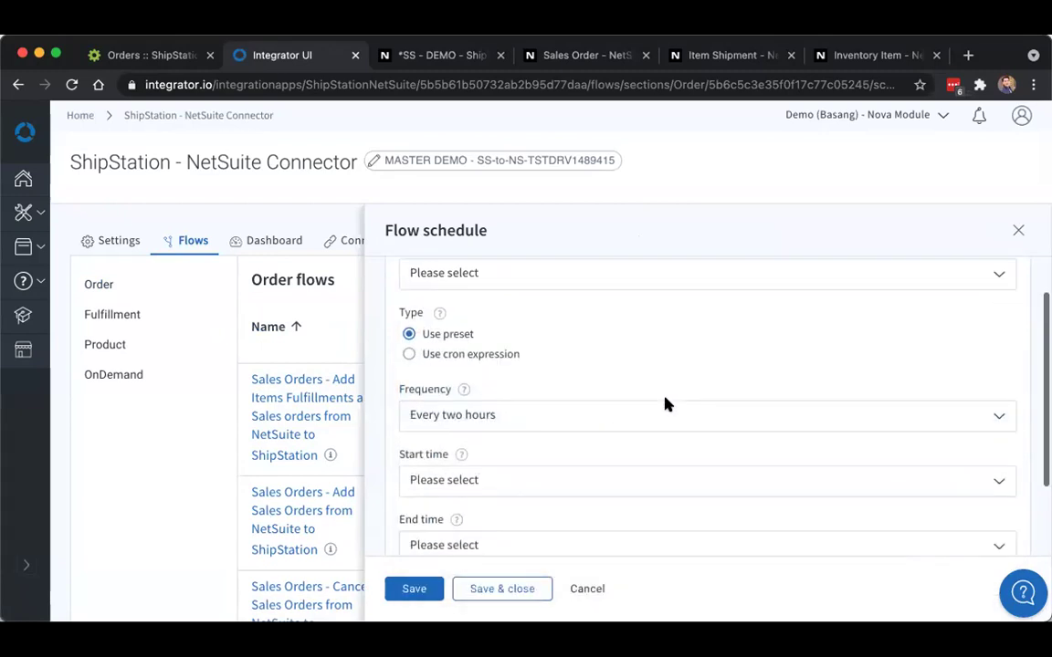
{"action": "scroll", "coordinate": [665, 404], "scroll_direction": "up", "scroll_amount": 4}
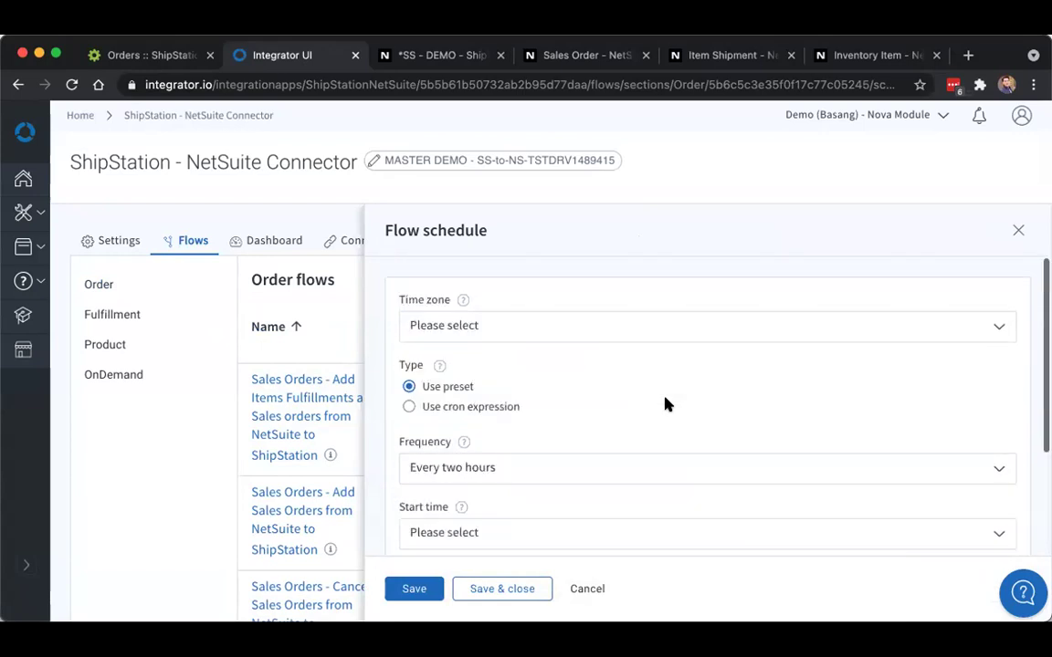
Step: Save the two-hour schedule, glance at the empty Dashboard, and return to the Order flows
{"action": "left_click", "coordinate": [1018, 230]}
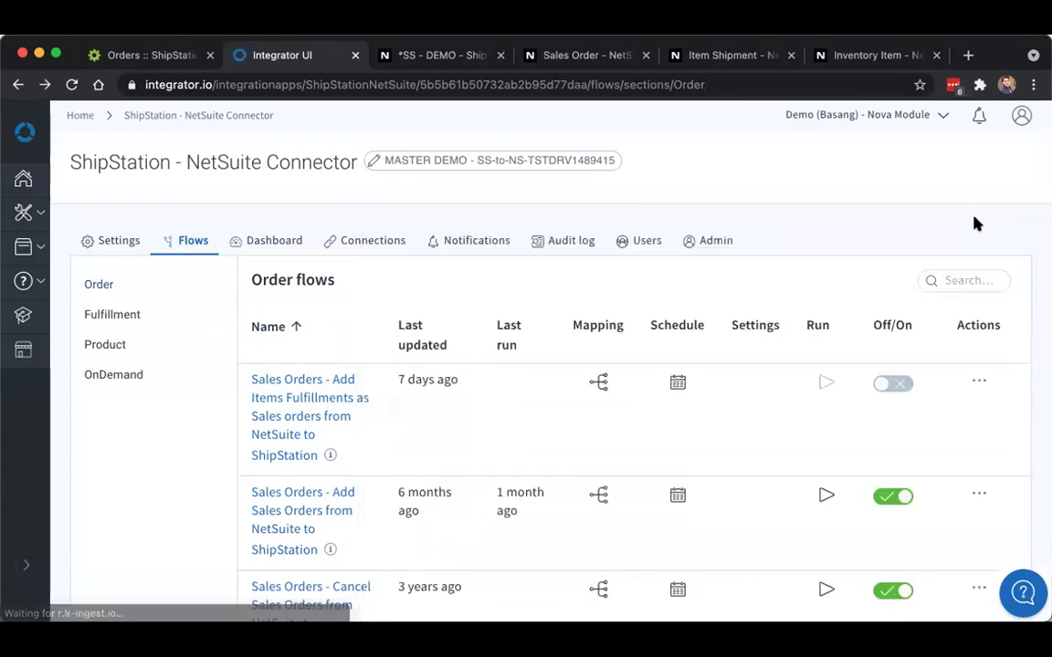
{"action": "left_click", "coordinate": [239, 242]}
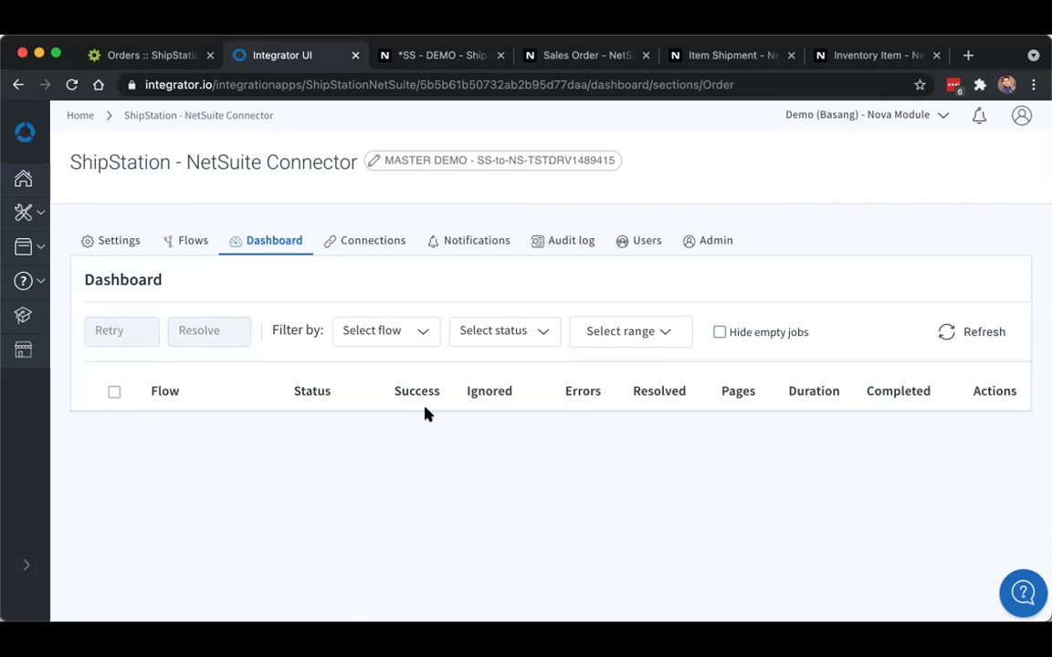
{"action": "left_click", "coordinate": [169, 241]}
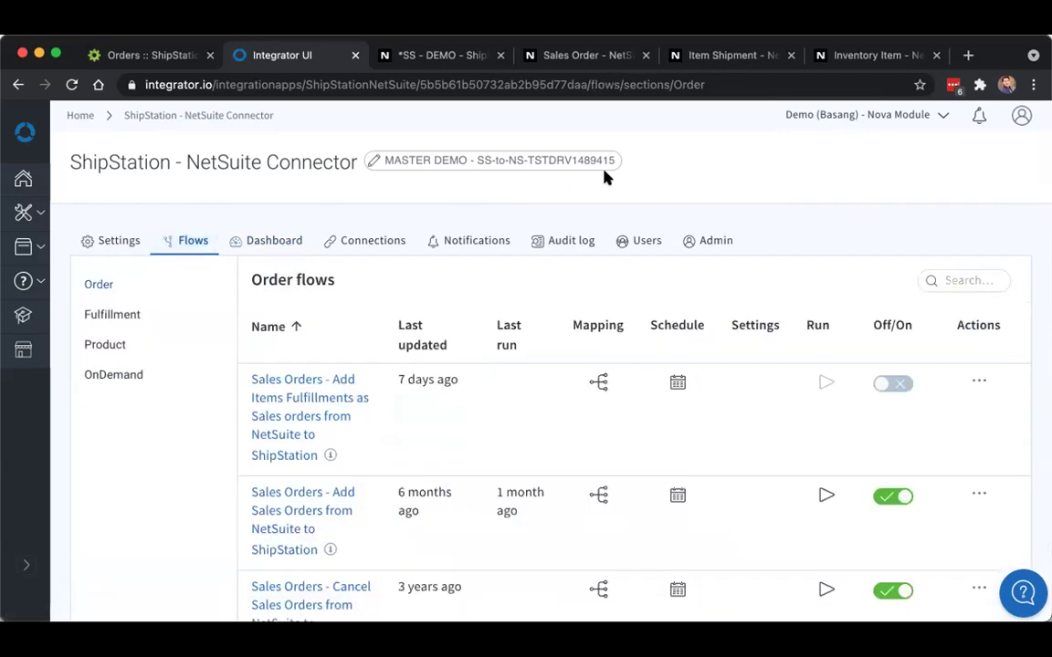